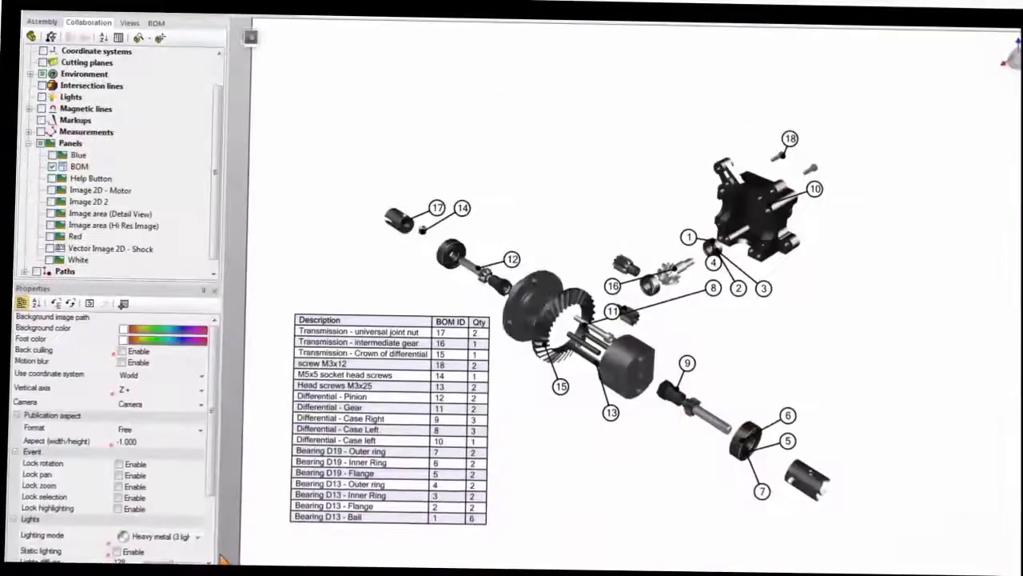
- Drag the BOM table edges into one tall single column, then deselect it
{"action": "left_click_drag", "start_coordinate": [505, 529], "coordinate": [501, 538]}
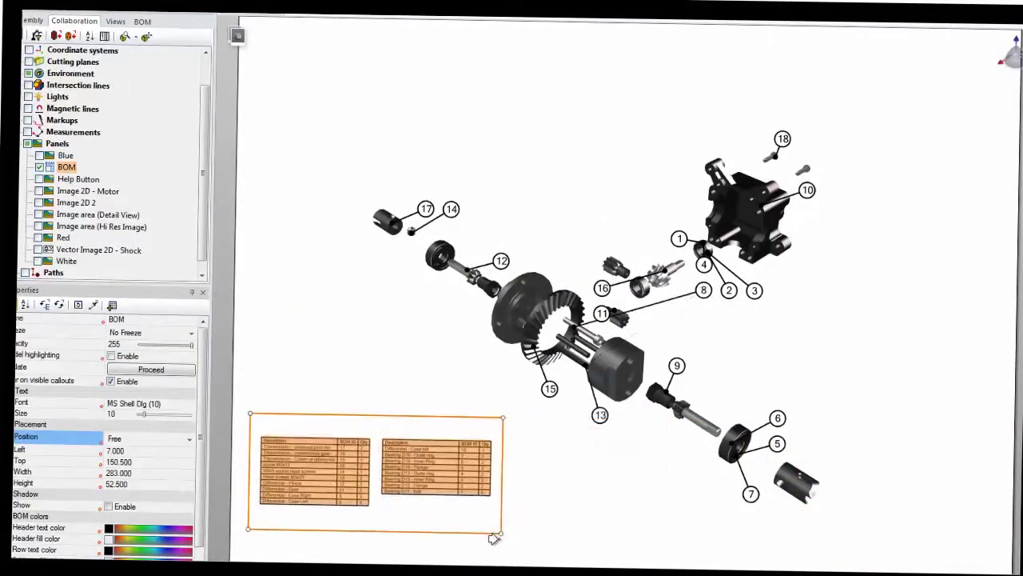
{"action": "left_click_drag", "start_coordinate": [503, 413], "coordinate": [504, 309]}
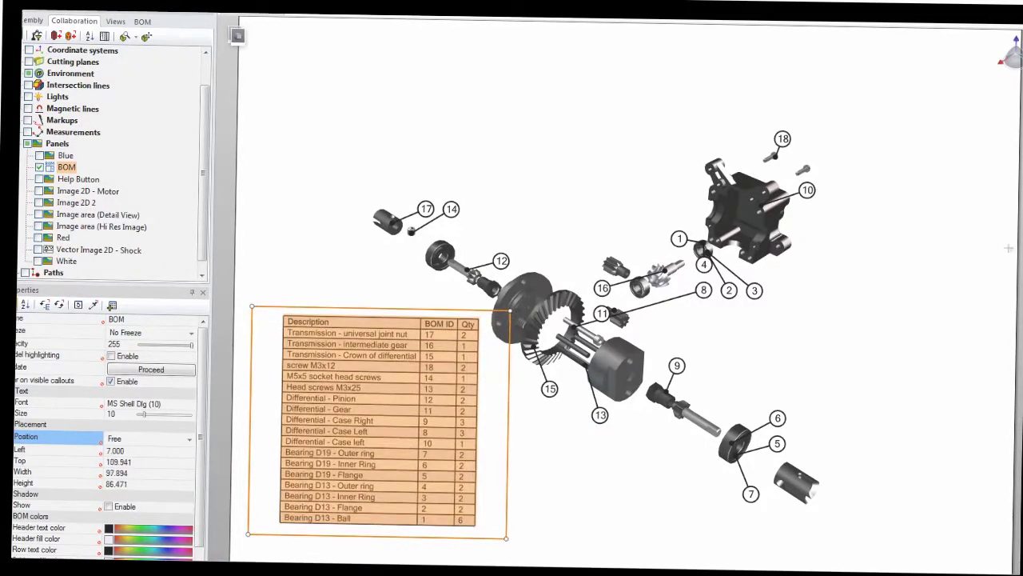
{"action": "left_click", "coordinate": [926, 281]}
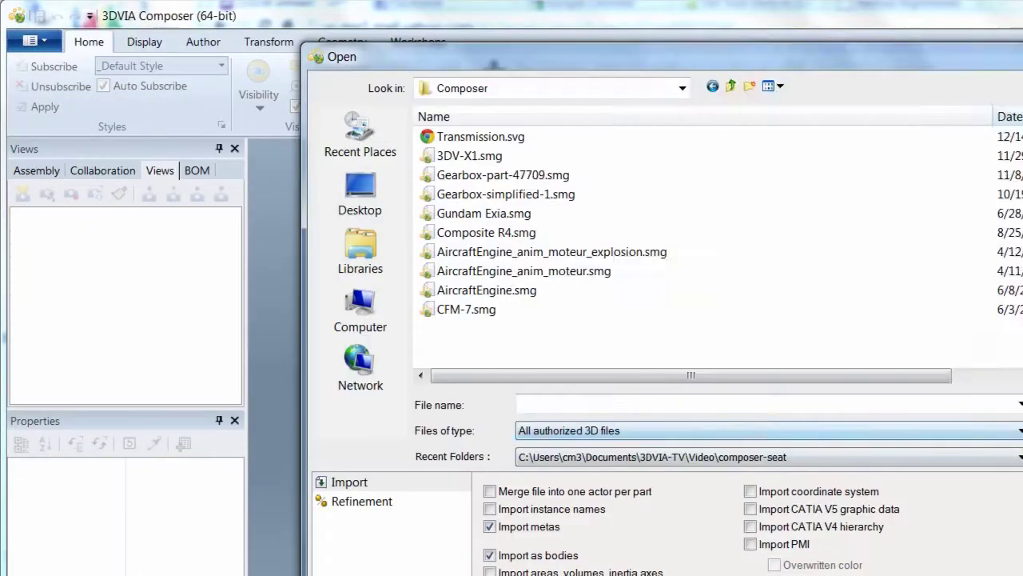
- Open 3DV-X1.smg, select the front transmission parts in the Assembly tree, and open the BOM workshop
{"action": "left_click", "coordinate": [714, 430]}
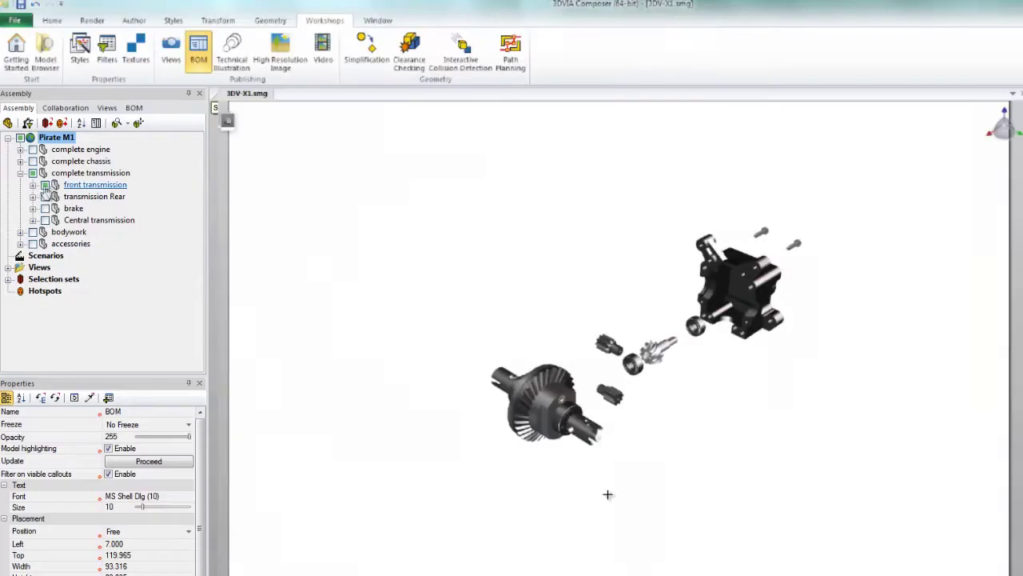
{"action": "left_click", "coordinate": [33, 186]}
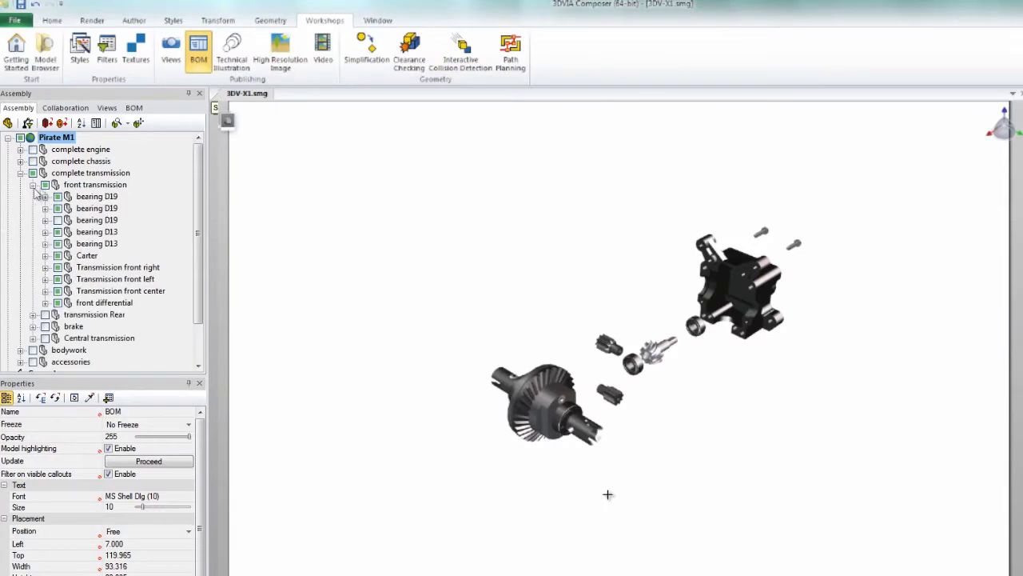
{"action": "left_click", "coordinate": [100, 279]}
{"action": "left_click", "coordinate": [100, 196]}
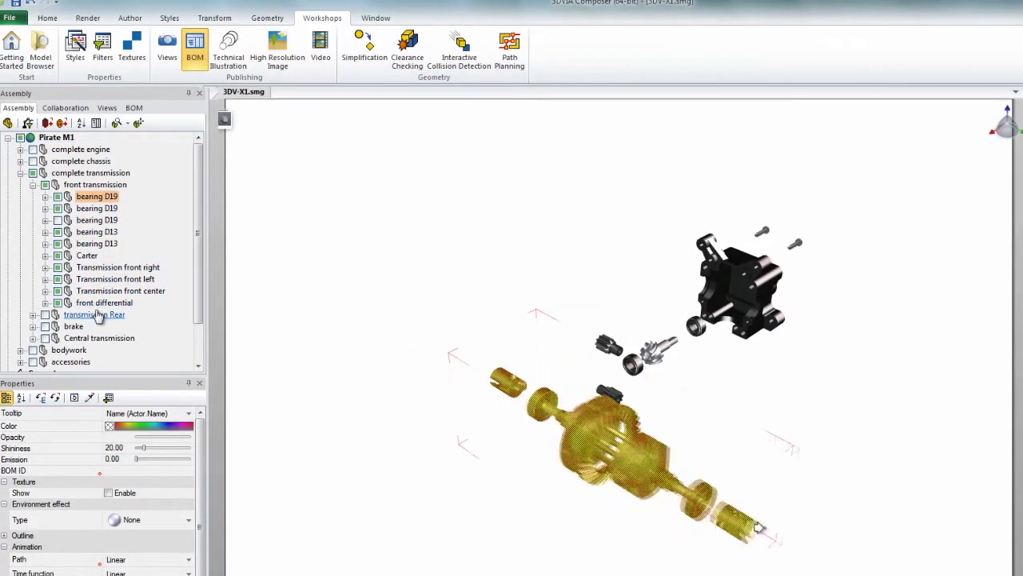
{"action": "left_click_drag", "start_coordinate": [200, 293], "coordinate": [200, 330]}
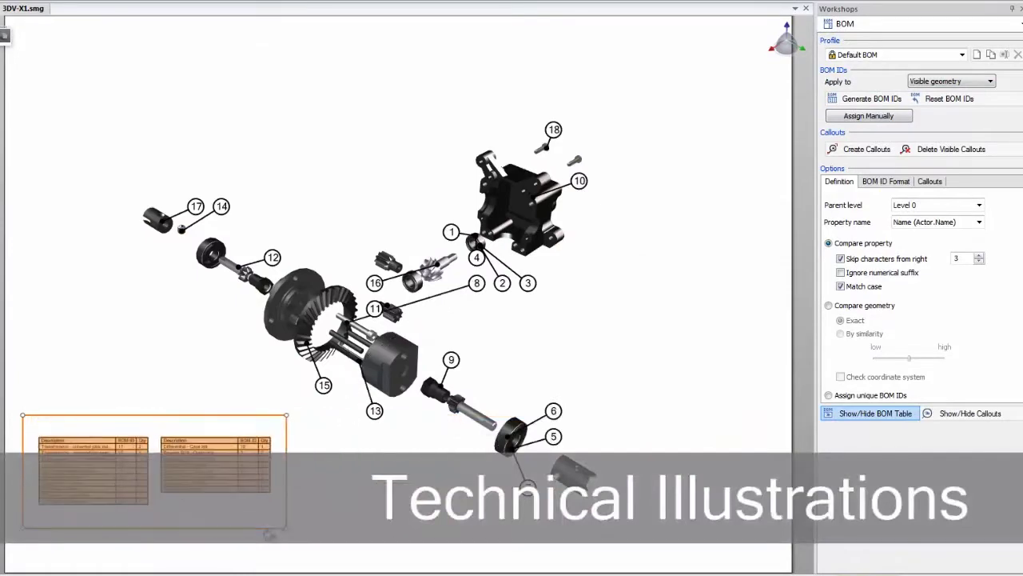
- Stretch the BOM table into one tall list, then preview a Technical Illustration line drawing of the gear
{"action": "left_click_drag", "start_coordinate": [278, 416], "coordinate": [275, 308]}
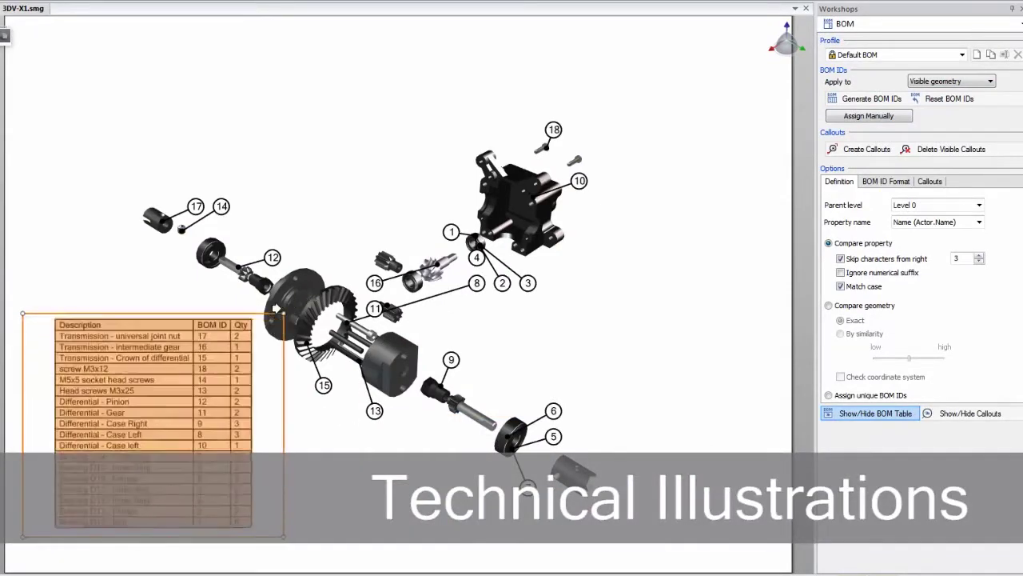
{"action": "left_click", "coordinate": [700, 271]}
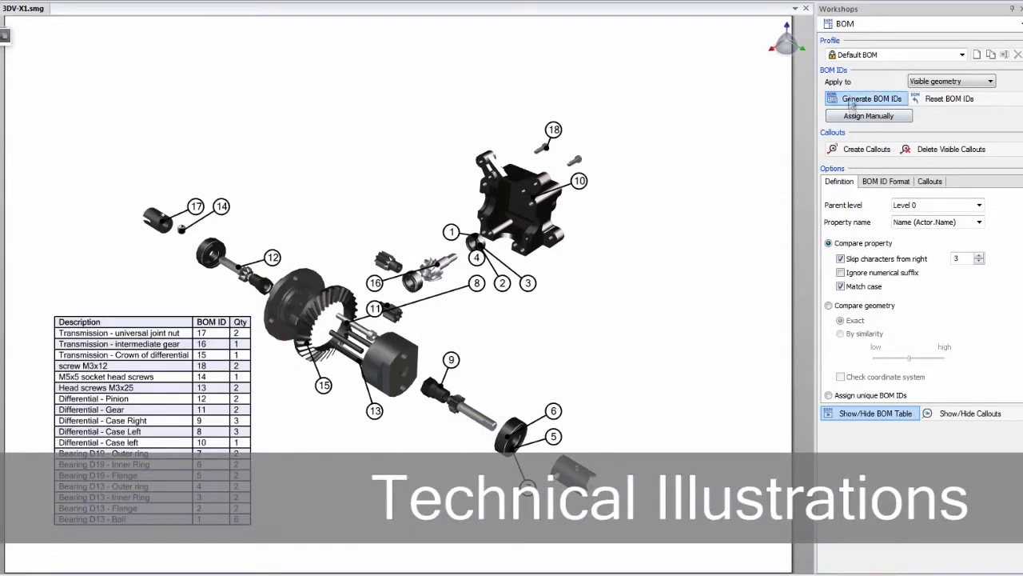
{"action": "left_click", "coordinate": [880, 24]}
{"action": "left_click", "coordinate": [875, 152]}
{"action": "left_click", "coordinate": [853, 97]}
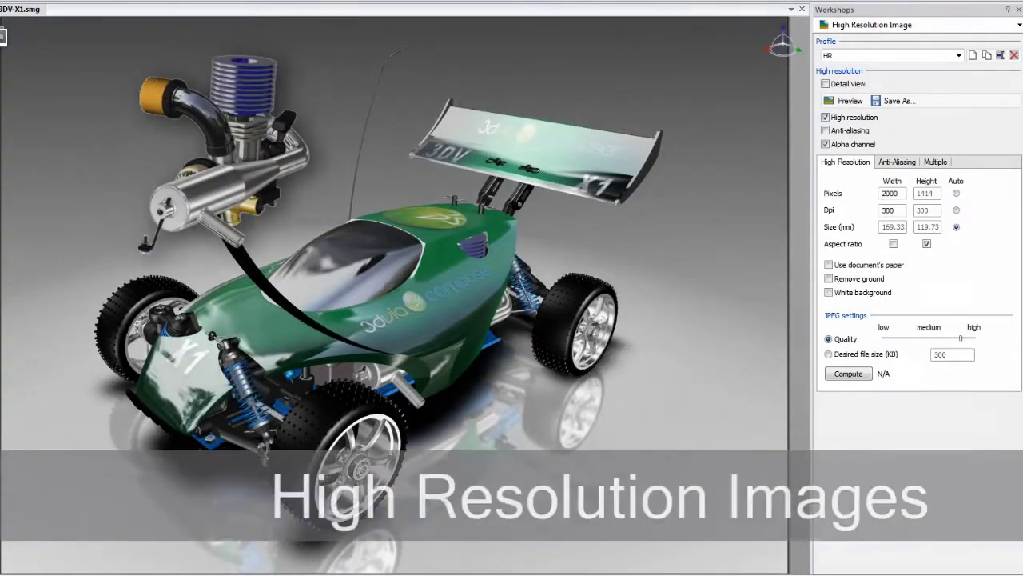
- Create a shock-absorber detail view in Technical Illustration and place it below-right of the car
{"action": "left_click", "coordinate": [1019, 25]}
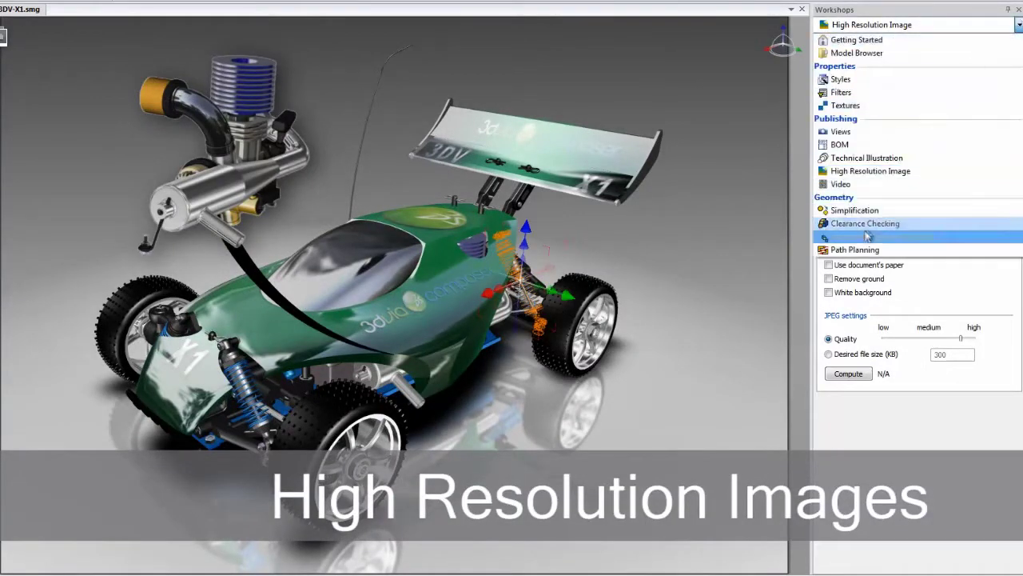
{"action": "left_click", "coordinate": [904, 158]}
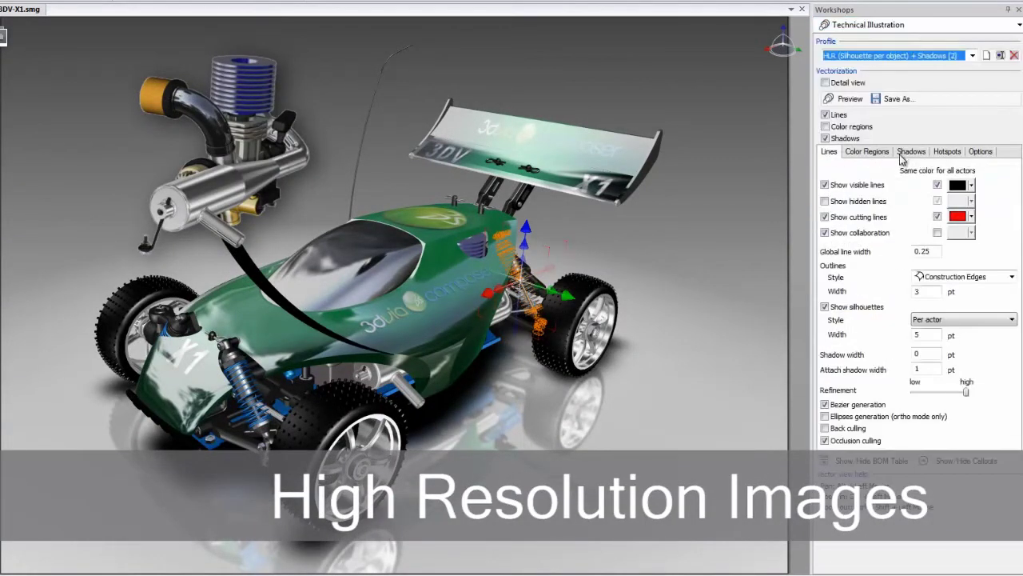
{"action": "left_click", "coordinate": [826, 82]}
{"action": "left_click", "coordinate": [845, 102]}
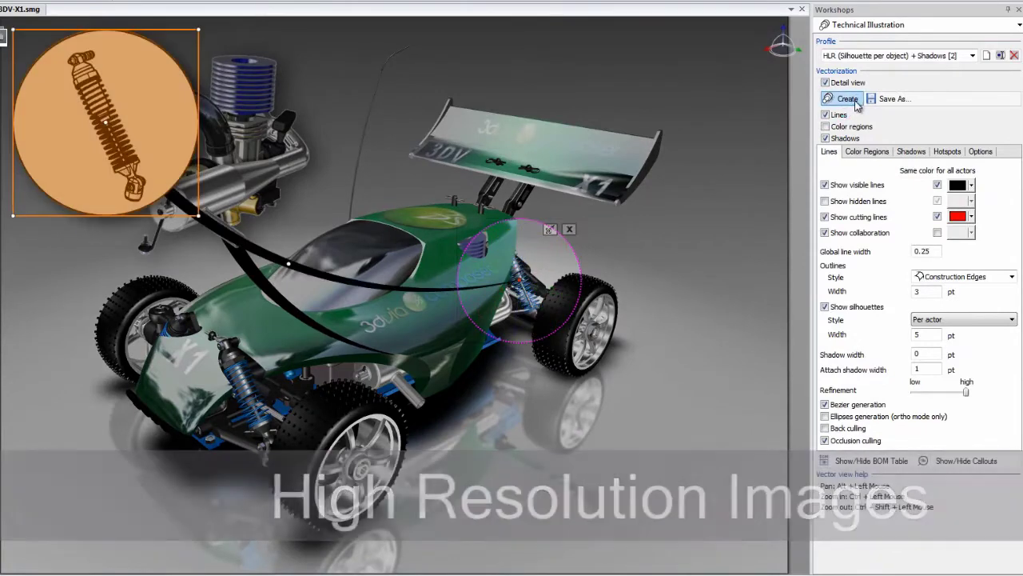
{"action": "mouse_move", "coordinate": [63, 120]}
{"action": "left_mouse_down"}
{"action": "mouse_move", "coordinate": [537, 412]}
{"action": "mouse_move", "coordinate": [599, 407]}
{"action": "left_mouse_up"}
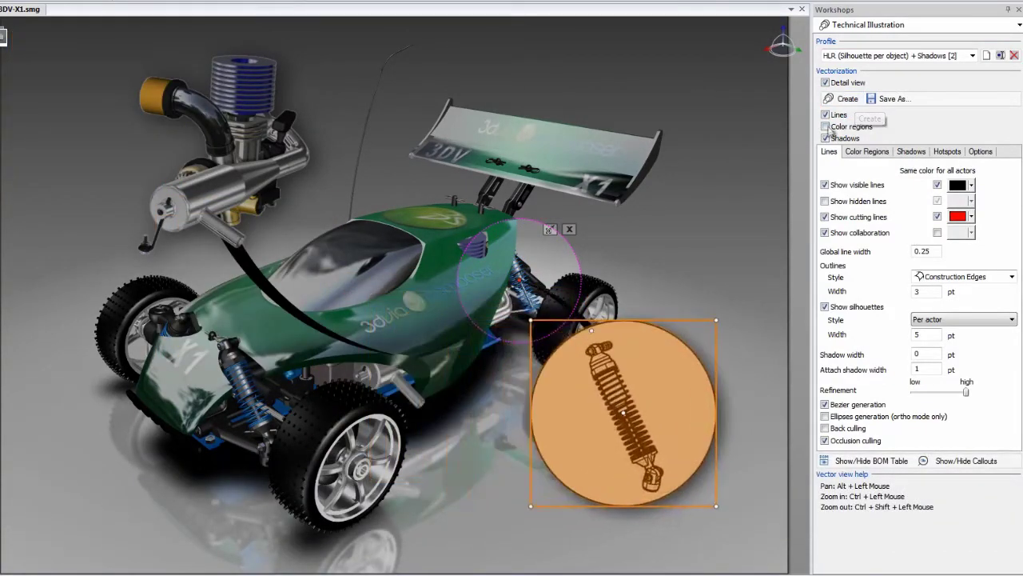
- Turn detail view mode off and return to the High Resolution Image workshop
{"action": "left_click", "coordinate": [826, 84]}
{"action": "left_click", "coordinate": [1018, 25]}
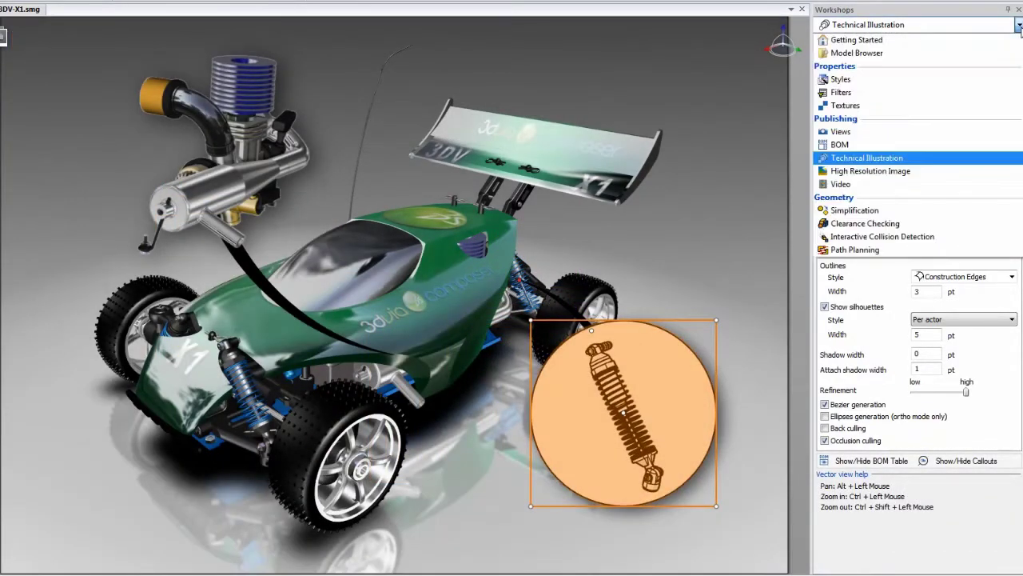
{"action": "left_click", "coordinate": [886, 172]}
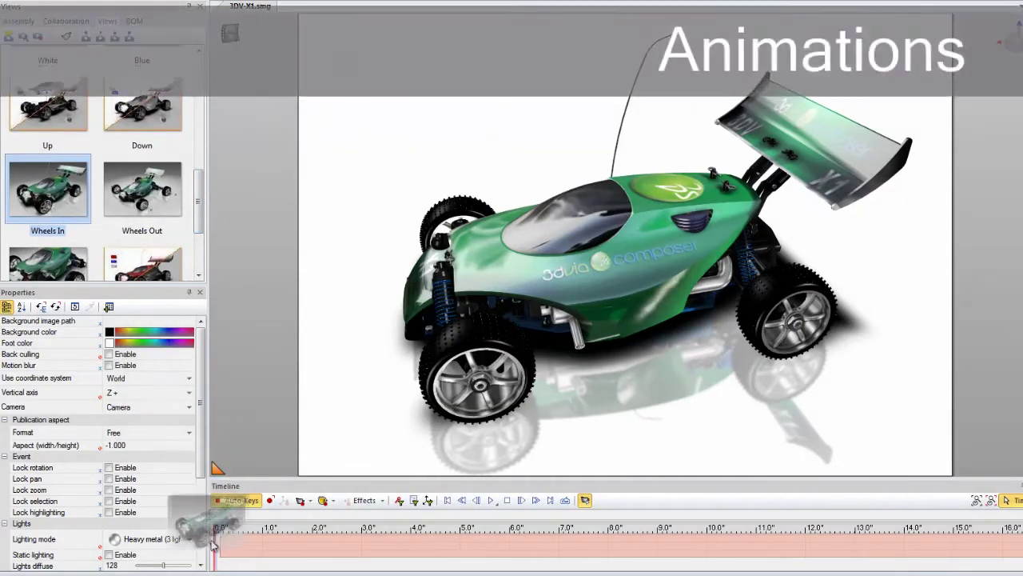
- Add the Wheels Out and Wheels Removed views to the Timeline and play the animation
{"action": "left_click_drag", "start_coordinate": [142, 189], "coordinate": [252, 264]}
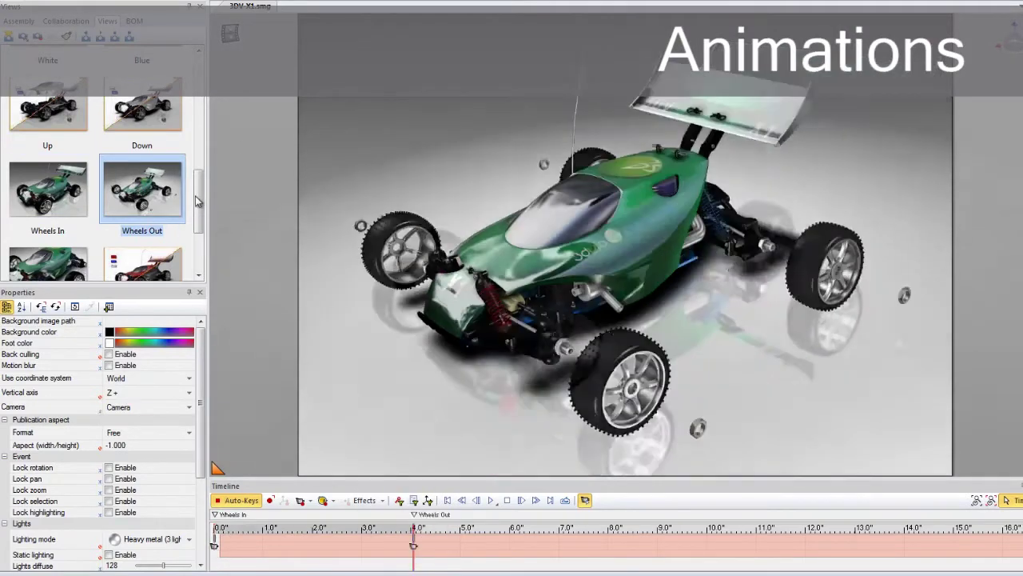
{"action": "scroll", "coordinate": [104, 183], "scroll_direction": "down", "scroll_amount": 2}
{"action": "mouse_move", "coordinate": [48, 184]}
{"action": "left_mouse_down"}
{"action": "mouse_move", "coordinate": [628, 566]}
{"action": "mouse_move", "coordinate": [628, 555]}
{"action": "left_mouse_up"}
{"action": "left_click", "coordinate": [491, 500]}
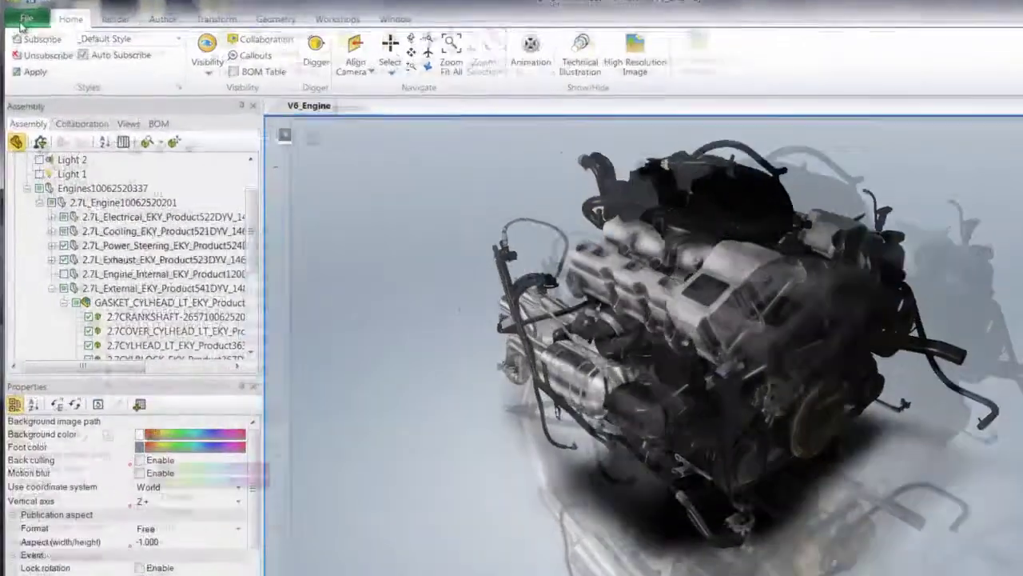
- Save V6_Engine as an HTML Output publication using the BOM profile
{"action": "left_click", "coordinate": [20, 24]}
{"action": "mouse_move", "coordinate": [152, 411]}
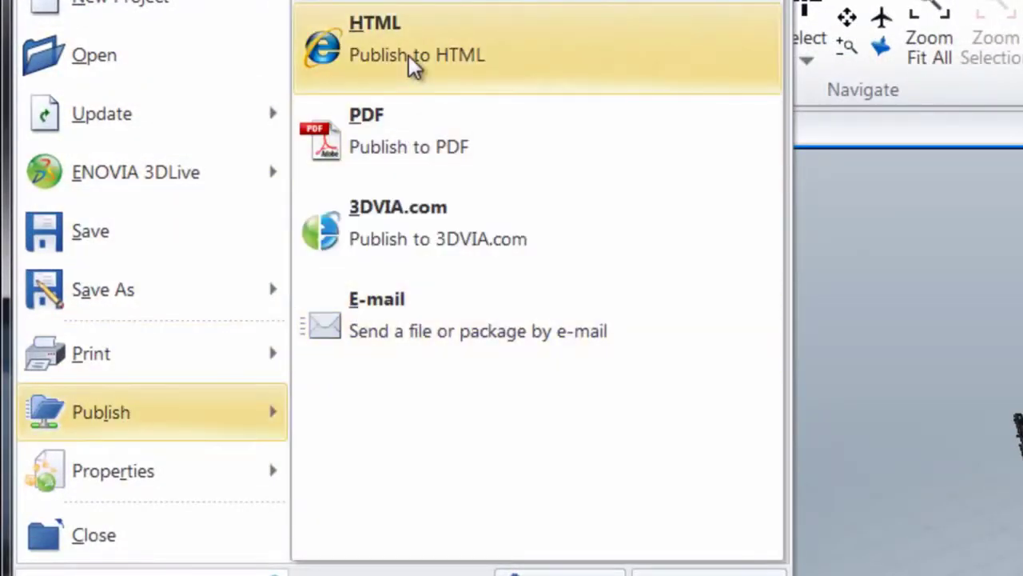
{"action": "left_click", "coordinate": [410, 57]}
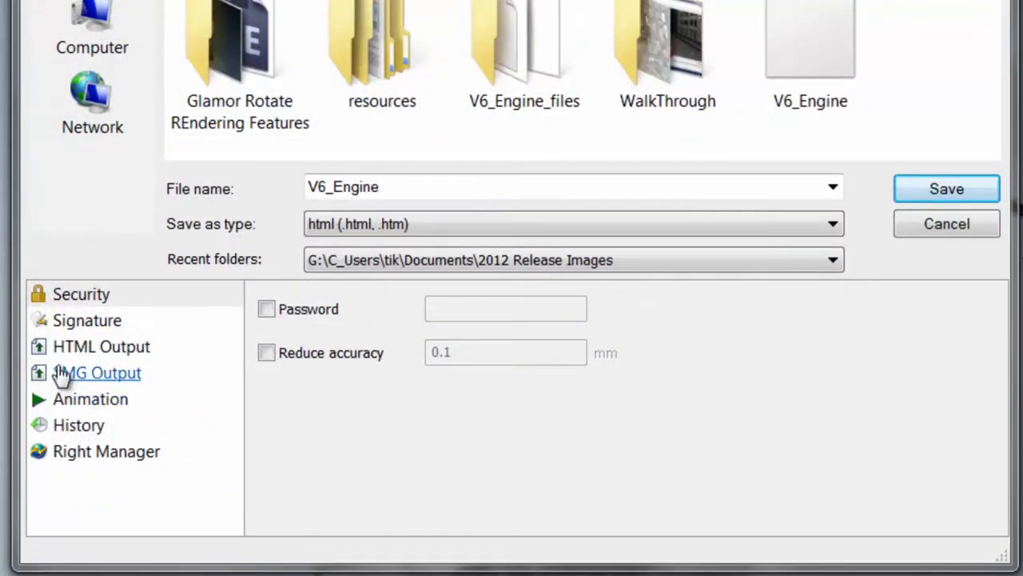
{"action": "left_click", "coordinate": [67, 353]}
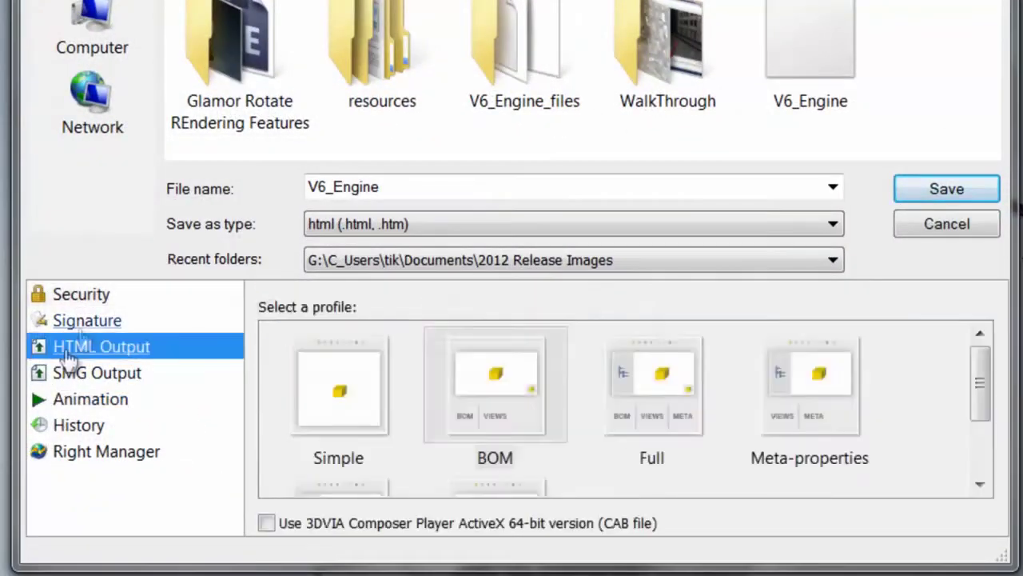
{"action": "left_click", "coordinate": [489, 406]}
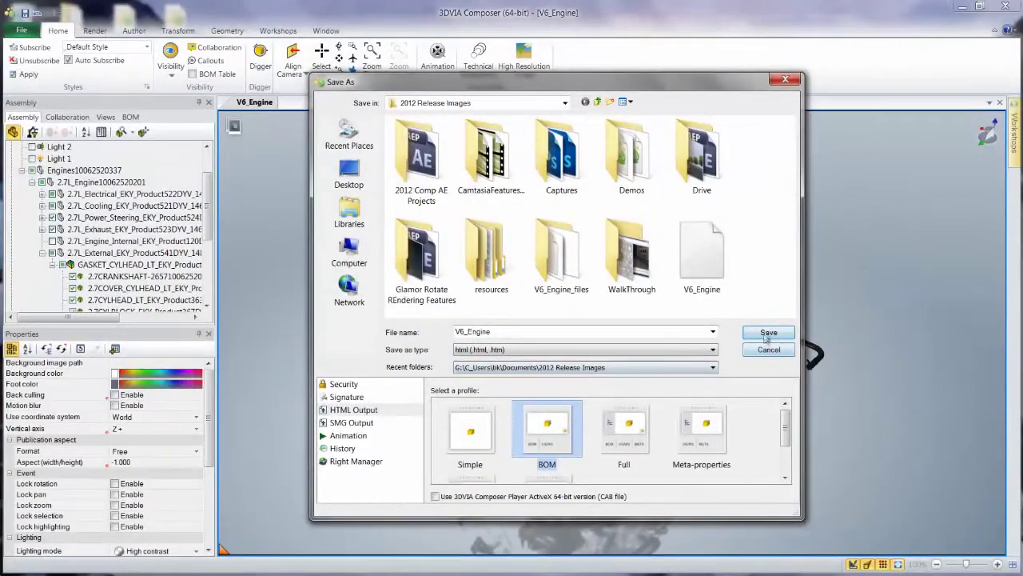
{"action": "left_click", "coordinate": [766, 334]}
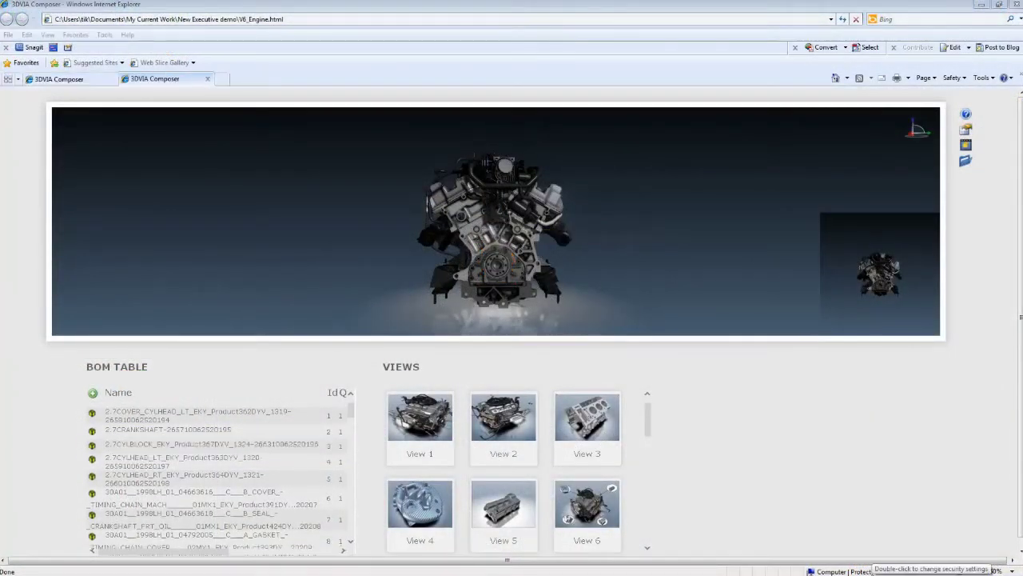
- Isolate the 2.7CYLBLOCK cylinder block from the BOM table, then return to View 1
{"action": "left_click", "coordinate": [168, 448]}
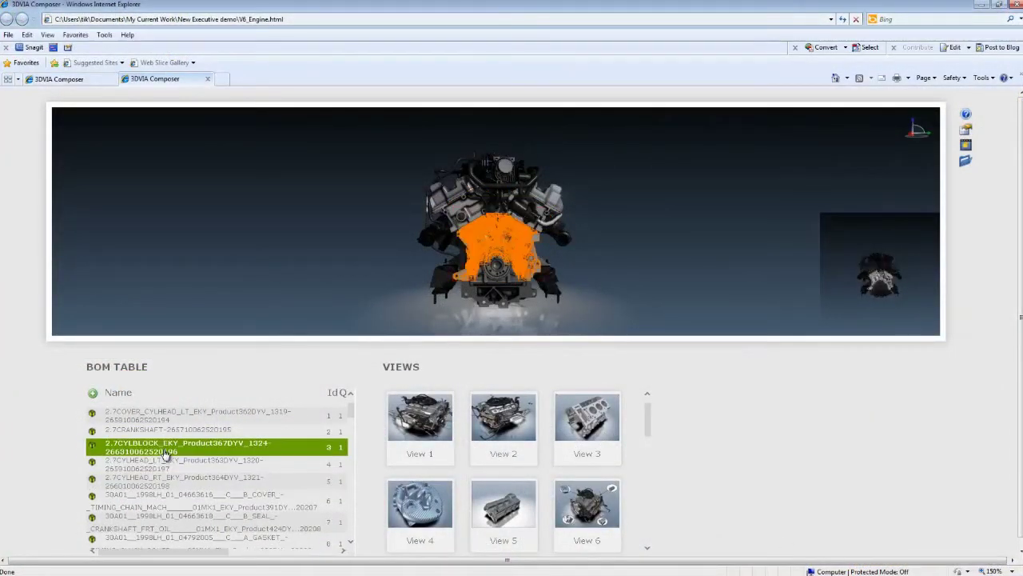
{"action": "left_click_drag", "start_coordinate": [166, 452], "coordinate": [315, 451]}
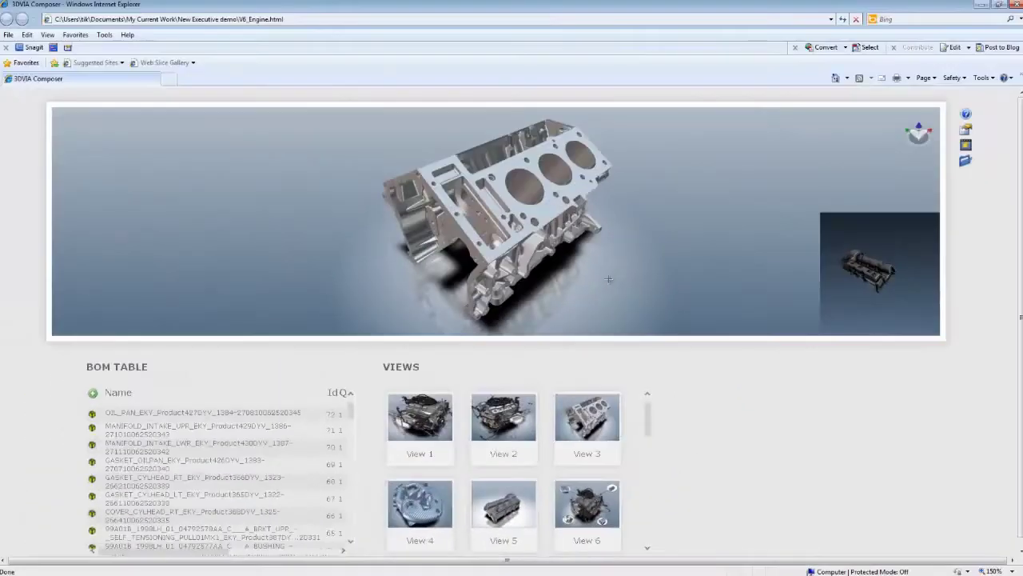
{"action": "left_click", "coordinate": [431, 428]}
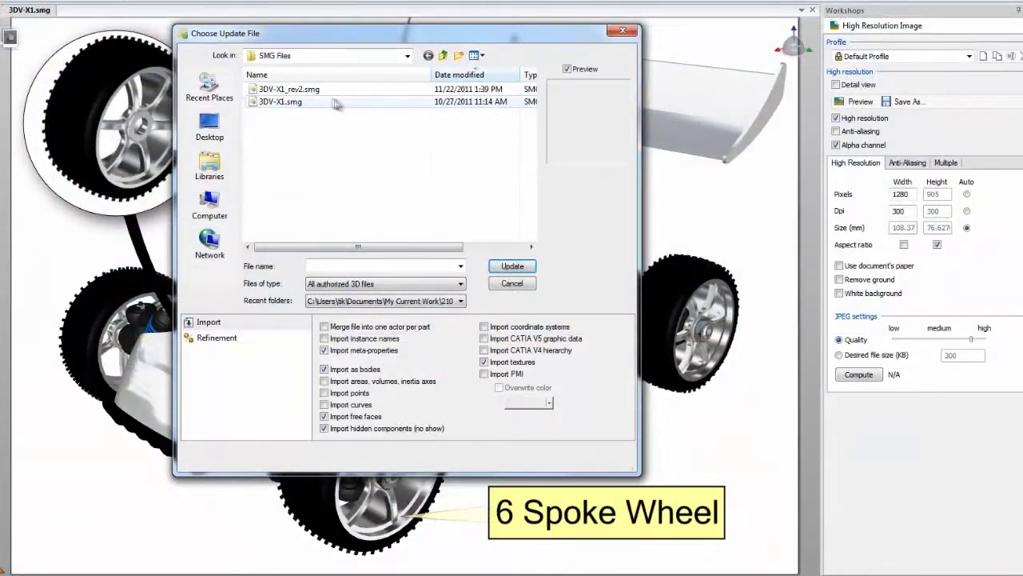
- Update the car from 3DV-X1_rev2.smg and refresh the wheel detail view to the 8-spoke wheel
{"action": "left_click", "coordinate": [515, 270]}
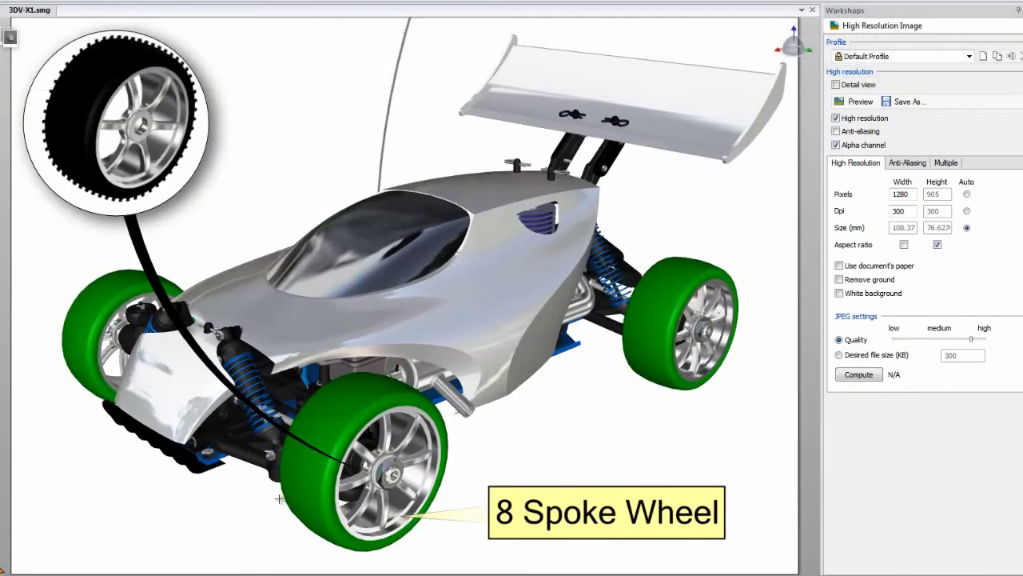
{"action": "left_click", "coordinate": [113, 102]}
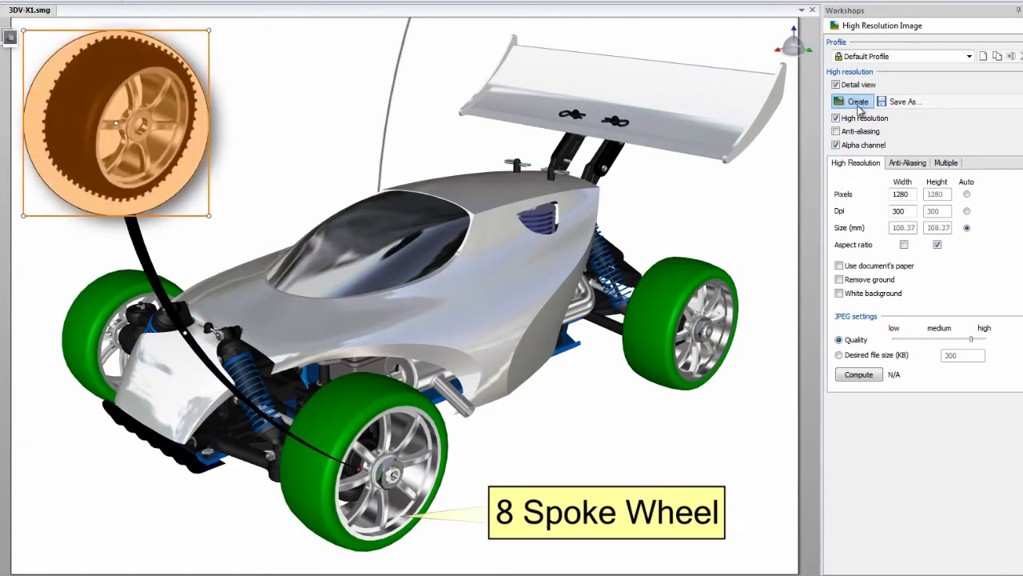
{"action": "left_click", "coordinate": [397, 100]}
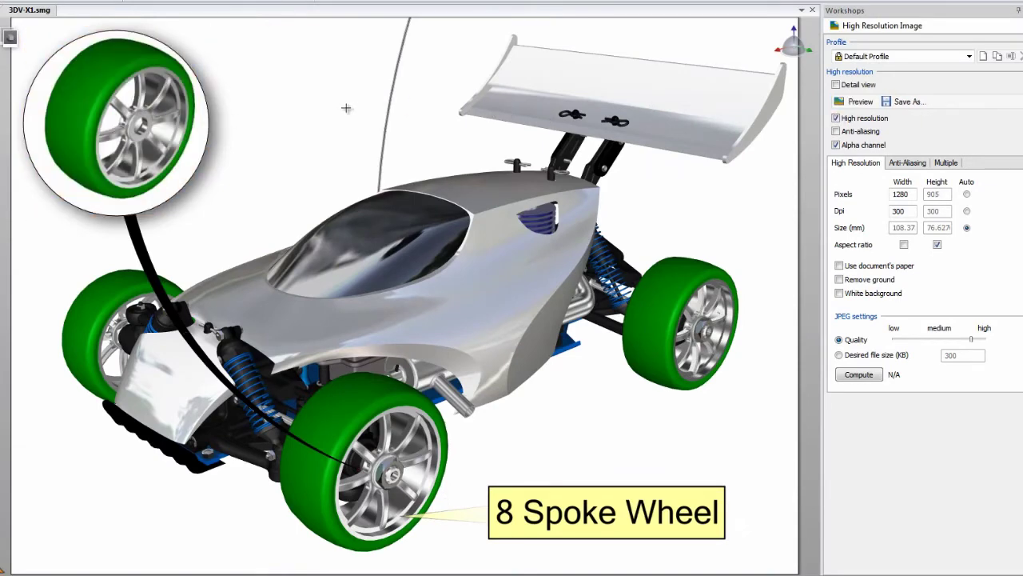